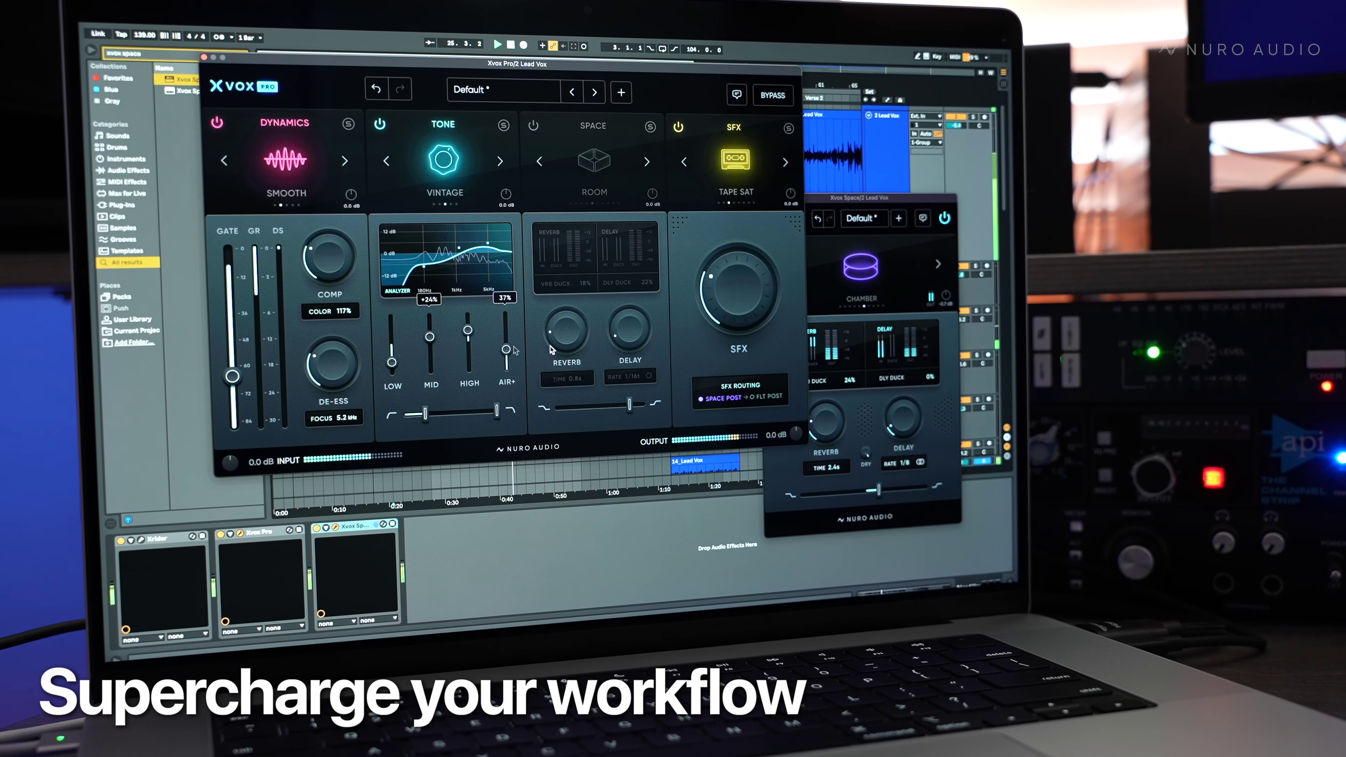
Bring the Xvox Space window in front of the main Xvox Pro window.
{"action": "left_click", "coordinate": [828, 424]}
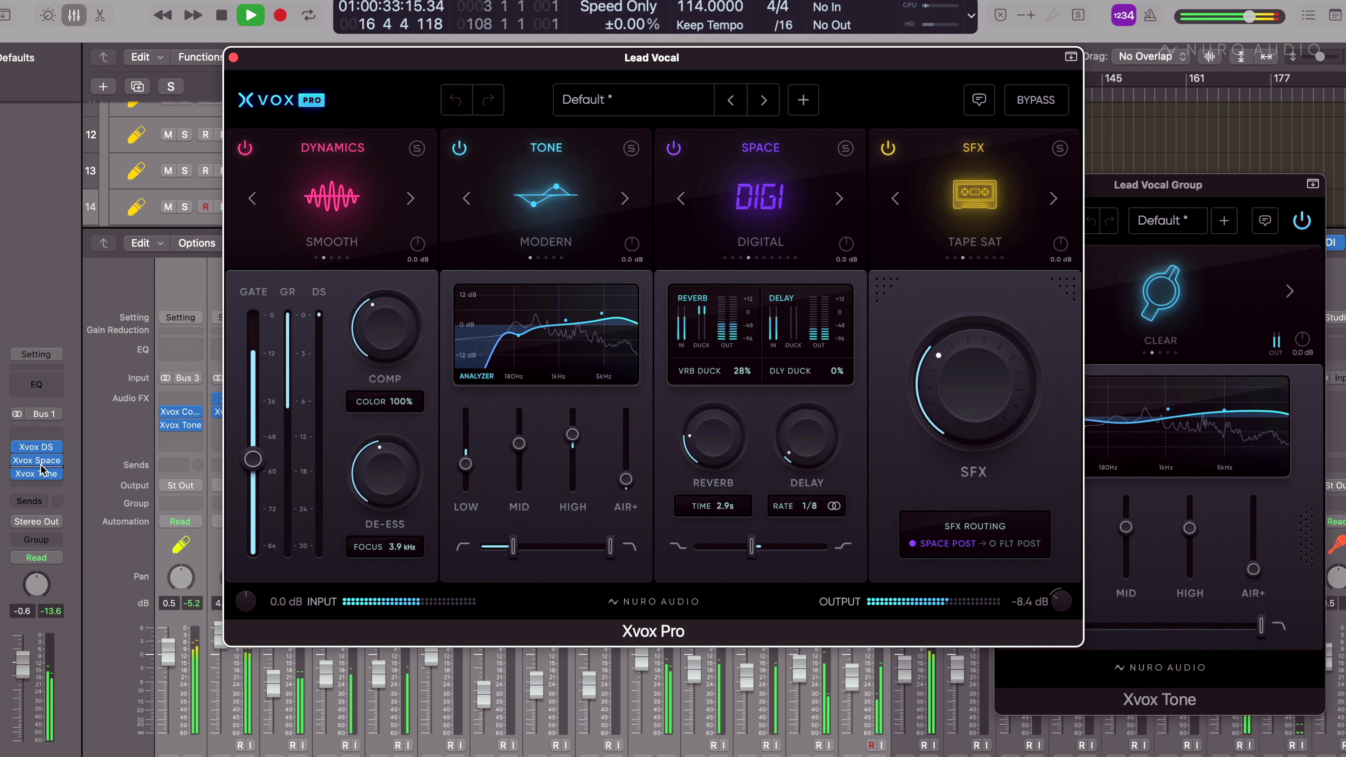
Bypass the Xvox Pro insert on the lead vocal's mixer channel strip to compare.
{"action": "left_click", "coordinate": [18, 447]}
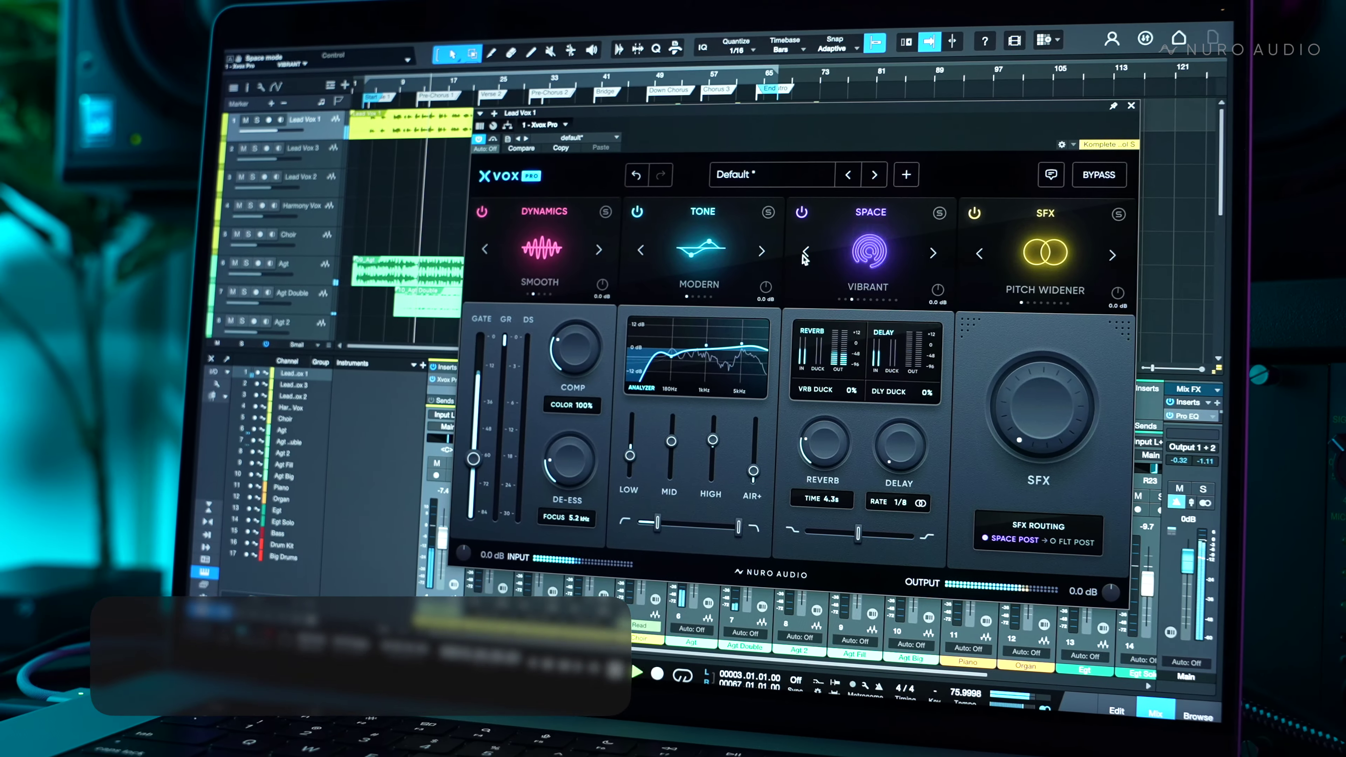
Step the tone to Vintage, the SFX to Phaser, and the dynamics to Opto + FET.
{"action": "left_click", "coordinate": [762, 250]}
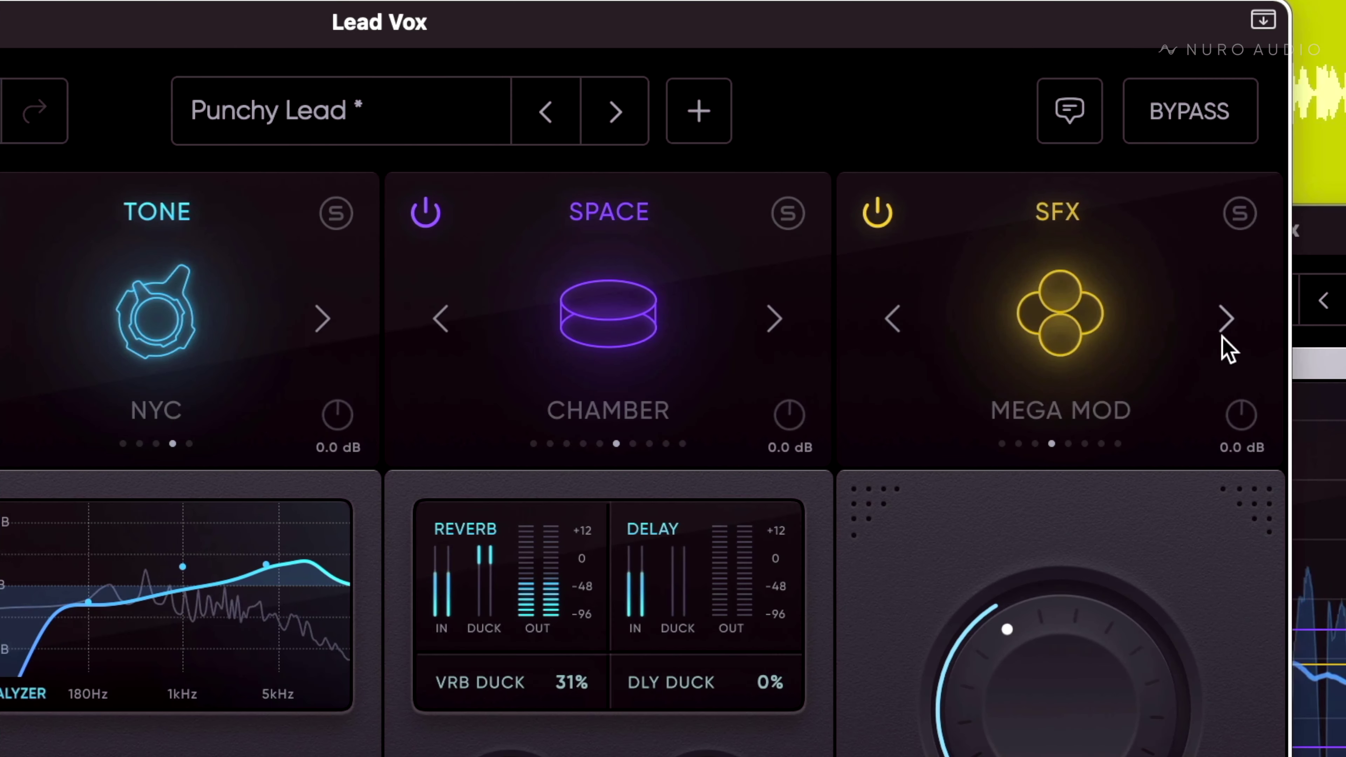
{"action": "left_click", "coordinate": [1222, 323]}
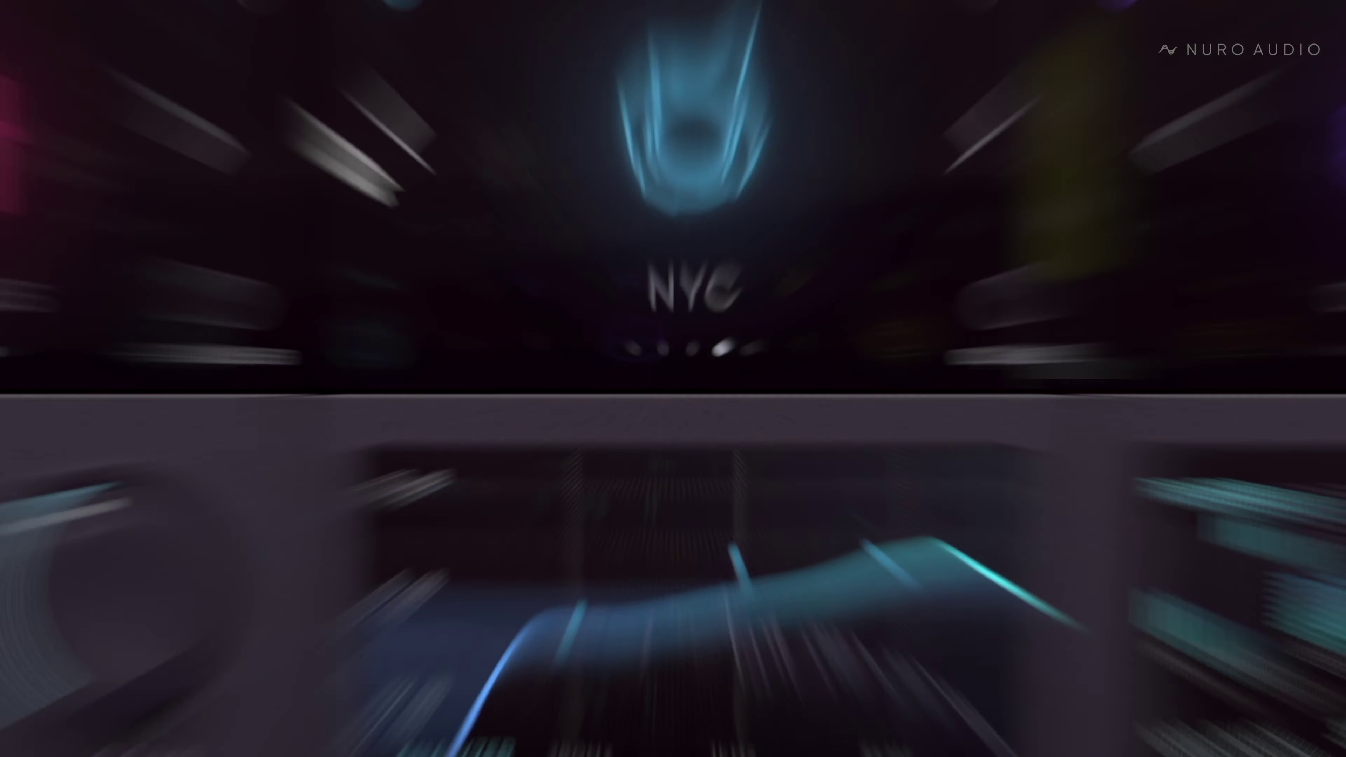
{"action": "left_click", "coordinate": [486, 210]}
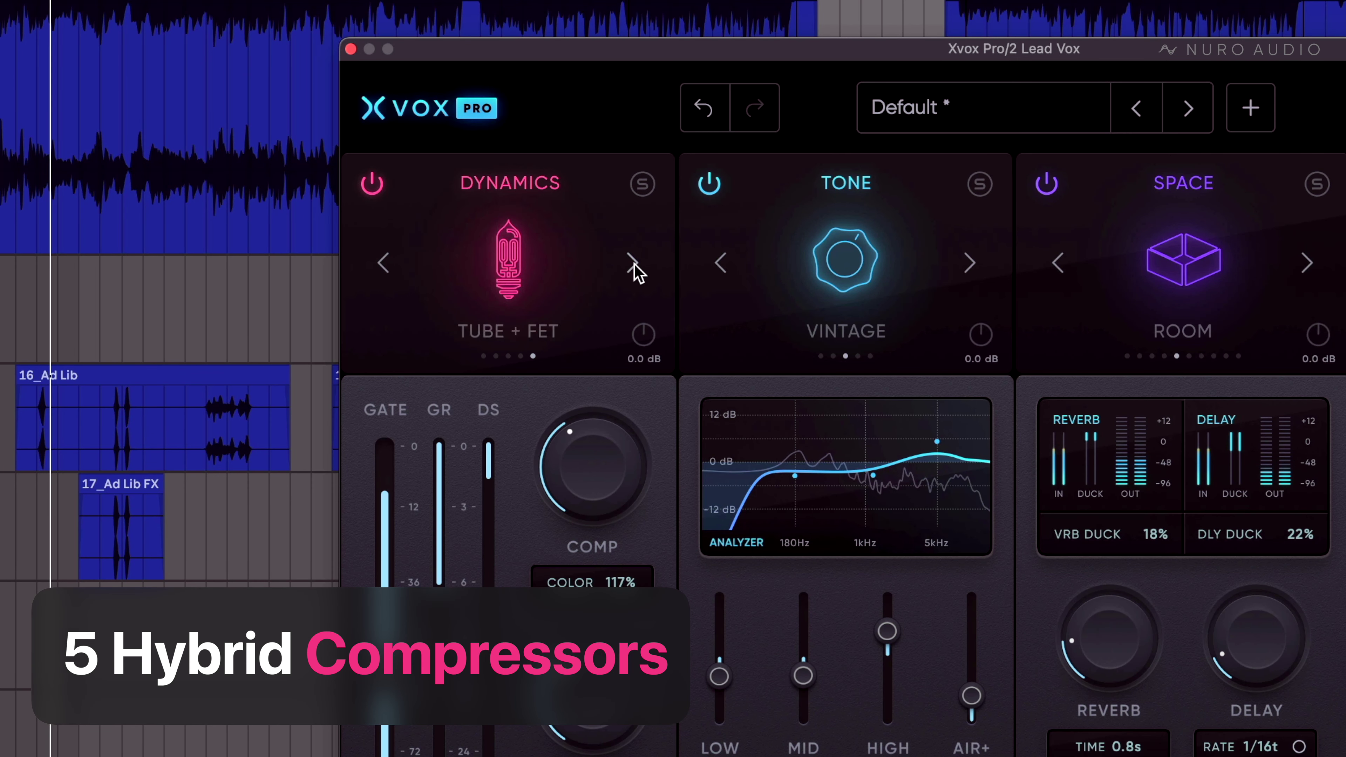
{"action": "left_click", "coordinate": [634, 263]}
{"action": "left_click", "coordinate": [971, 262]}
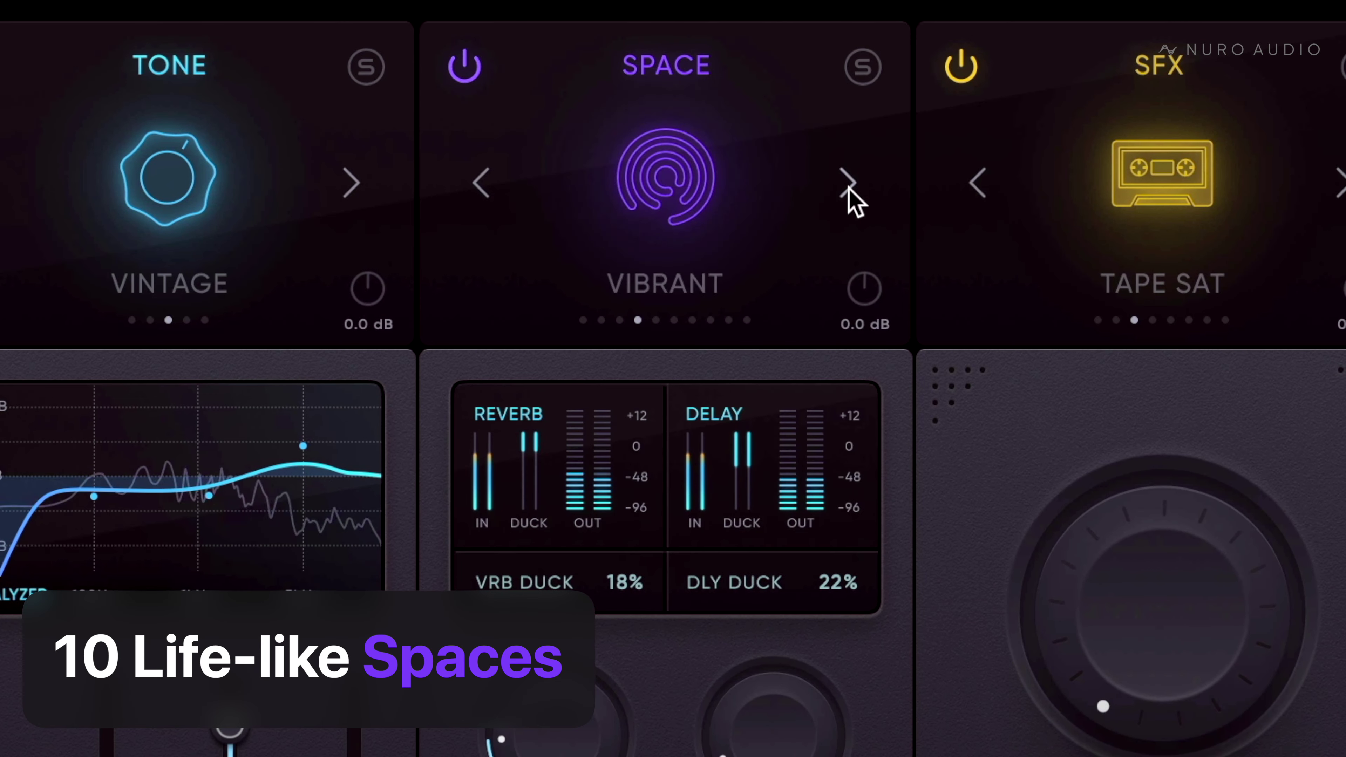
Cycle the space module through its reverb types to Vibrant.
{"action": "left_click", "coordinate": [849, 186]}
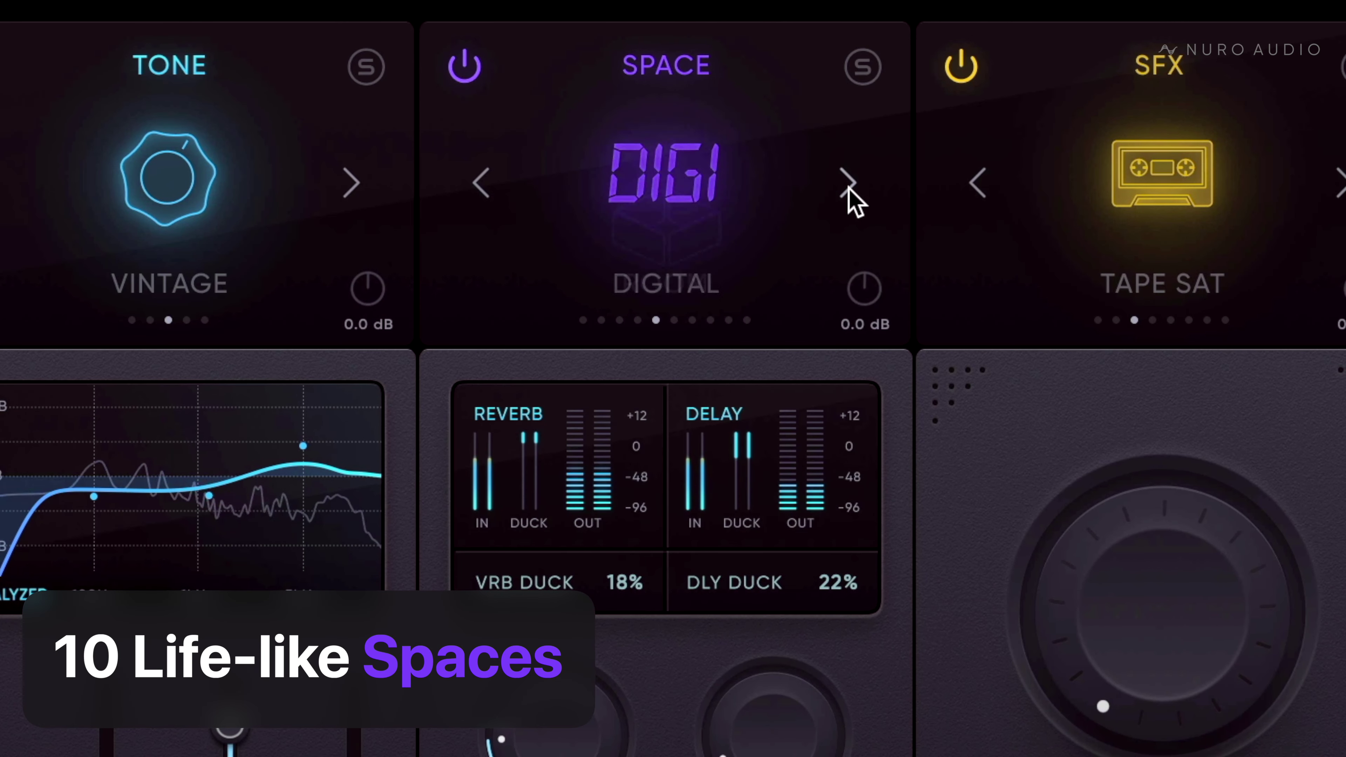
{"action": "left_click", "coordinate": [848, 187]}
{"action": "left_click", "coordinate": [848, 187]}
{"action": "left_click", "coordinate": [848, 186]}
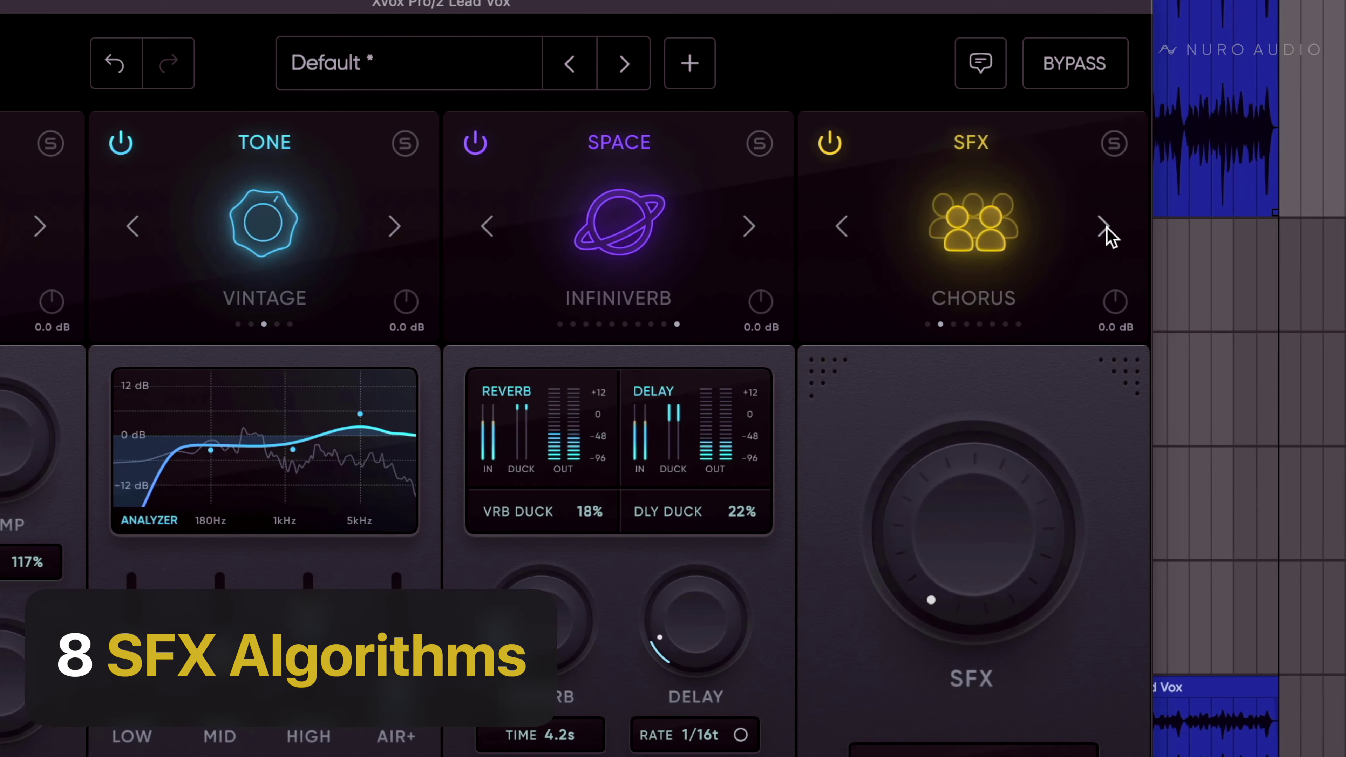
{"action": "left_click", "coordinate": [1103, 227]}
Cycle the SFX module through its effects, ending on Tape Sat.
{"action": "left_click", "coordinate": [1103, 227]}
{"action": "left_click", "coordinate": [1103, 227]}
{"action": "left_click", "coordinate": [1103, 227]}
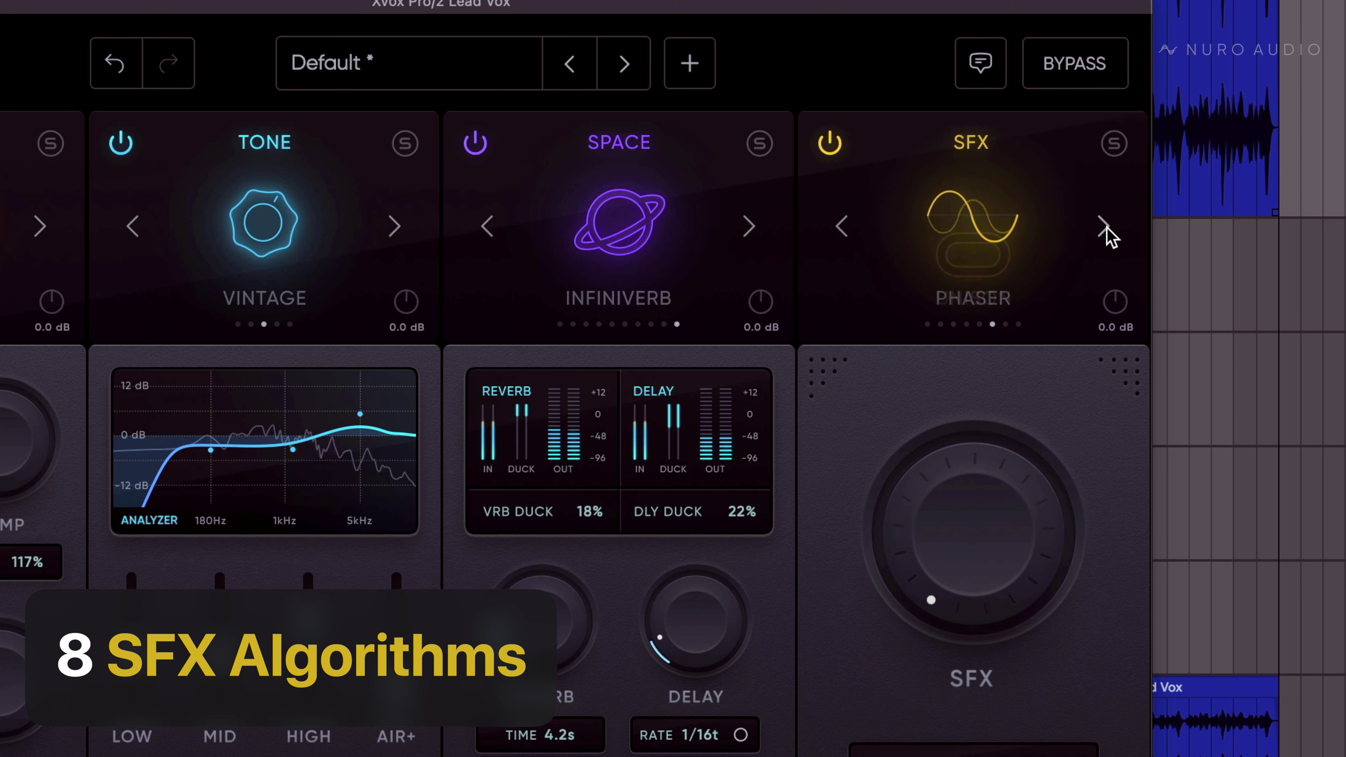
{"action": "left_click", "coordinate": [1102, 227]}
{"action": "left_click", "coordinate": [1103, 226]}
{"action": "left_click", "coordinate": [1103, 227]}
{"action": "left_click", "coordinate": [1103, 227]}
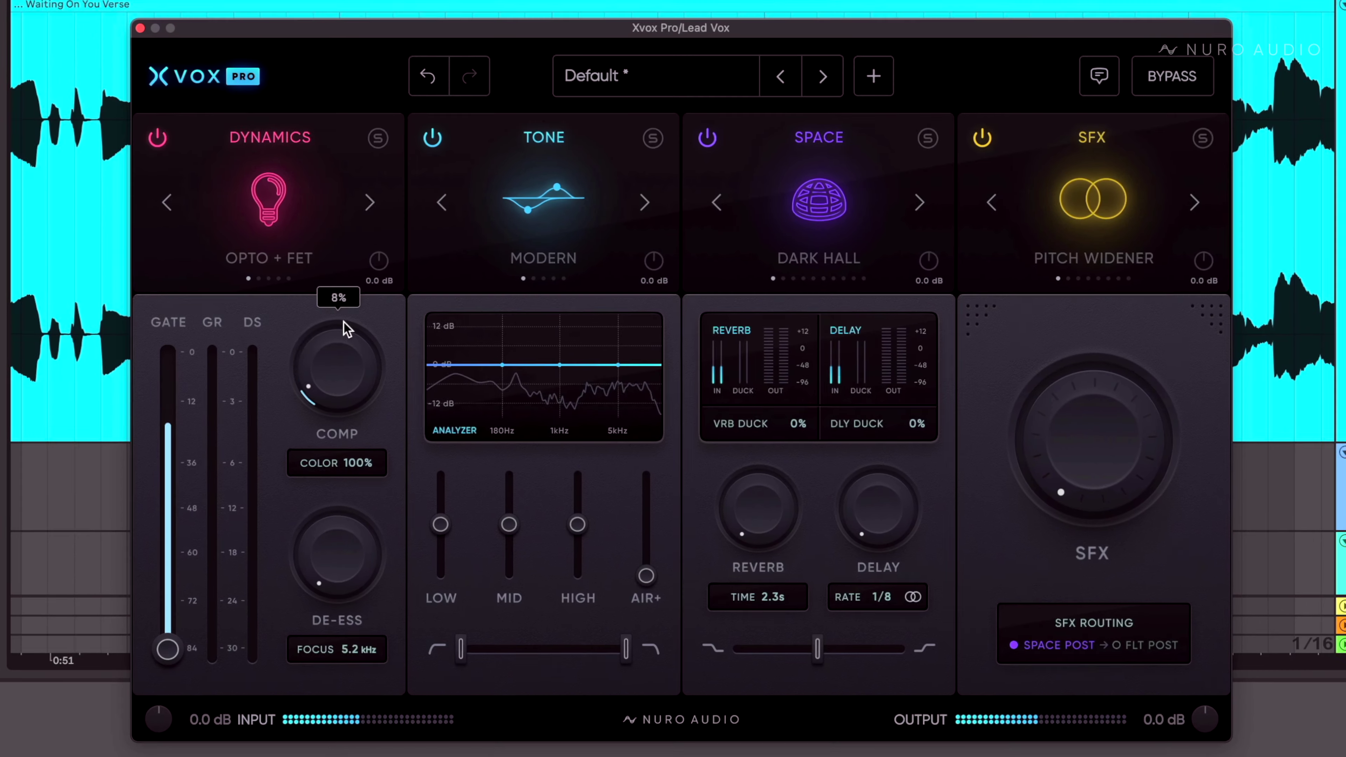
Raise COMP, set the gate to about -60.9 dB and reverb to 27%, then bypass the plugin.
{"action": "left_click_drag", "start_coordinate": [347, 328], "coordinate": [374, 209]}
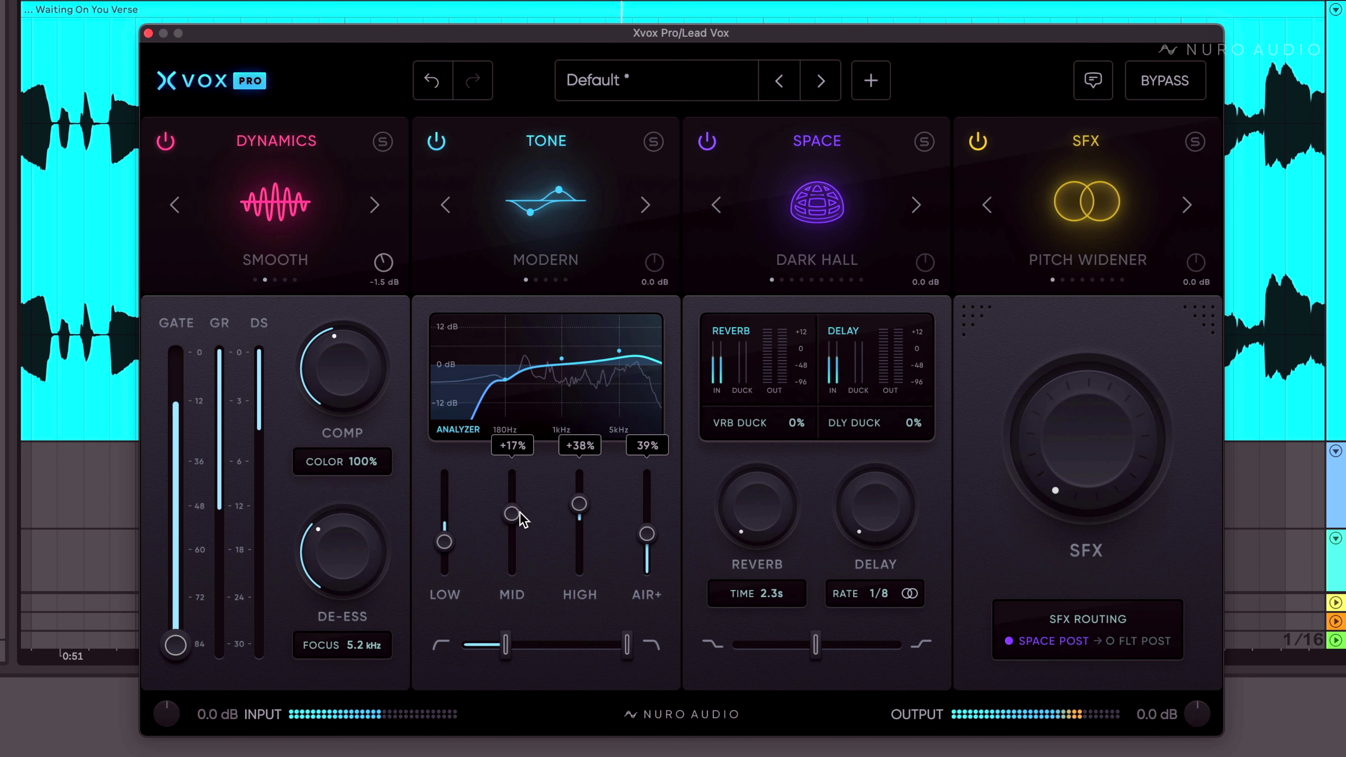
{"action": "left_click_drag", "start_coordinate": [197, 571], "coordinate": [201, 545]}
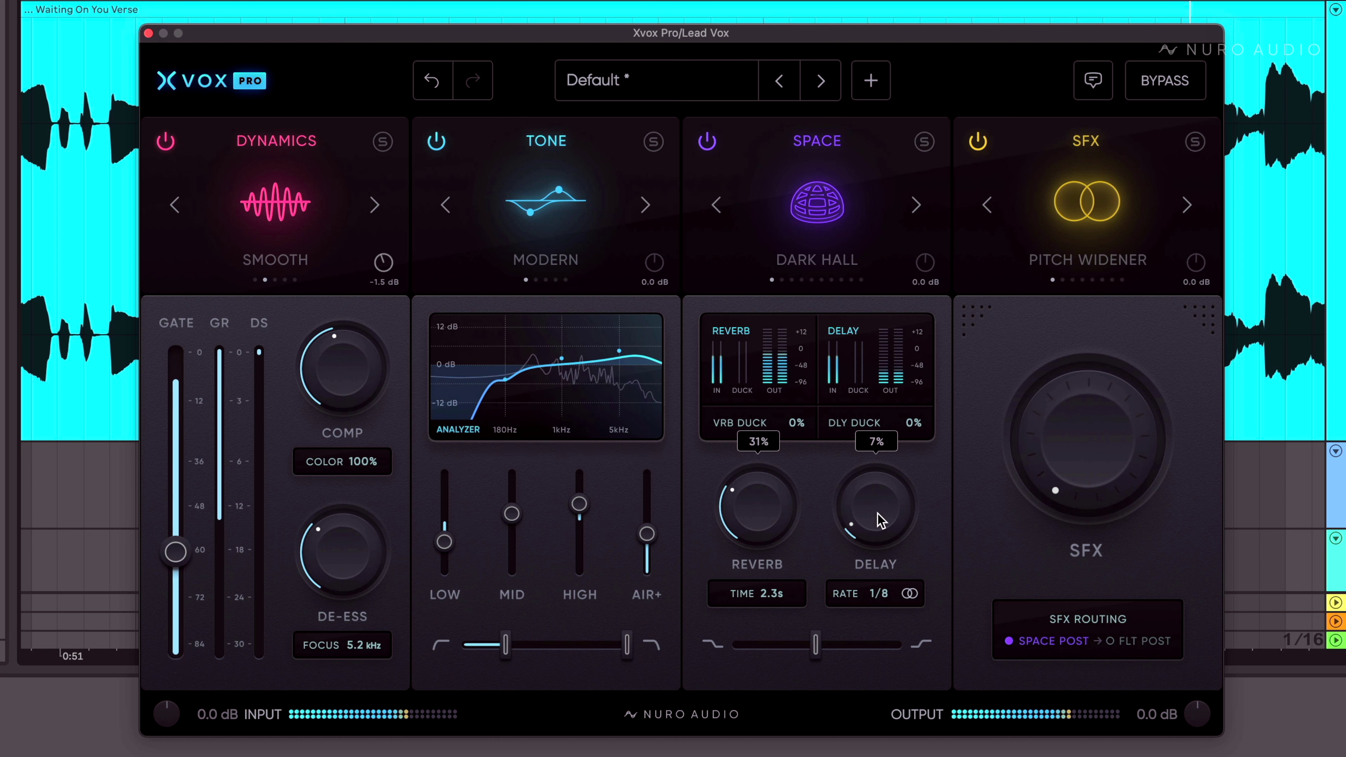
{"action": "left_click_drag", "start_coordinate": [739, 525], "coordinate": [725, 543]}
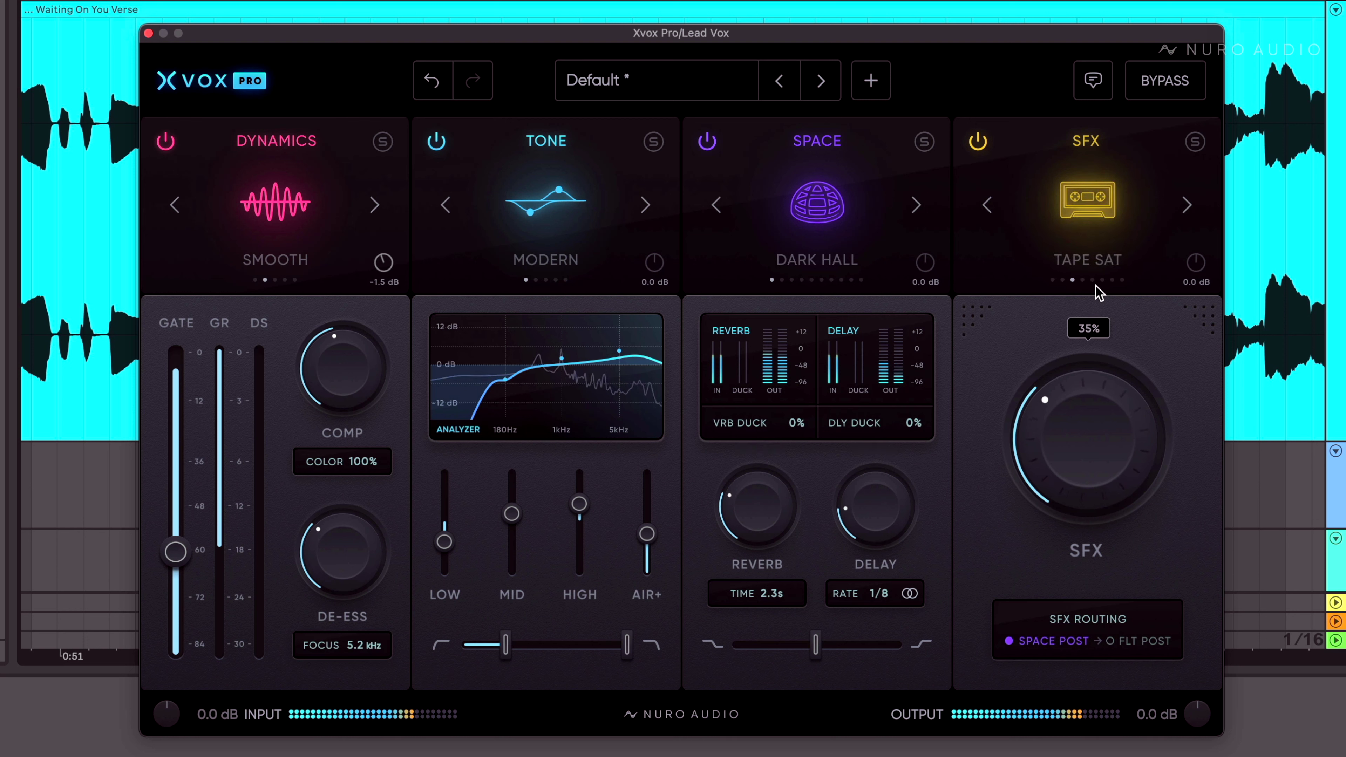
{"action": "left_click", "coordinate": [1165, 81]}
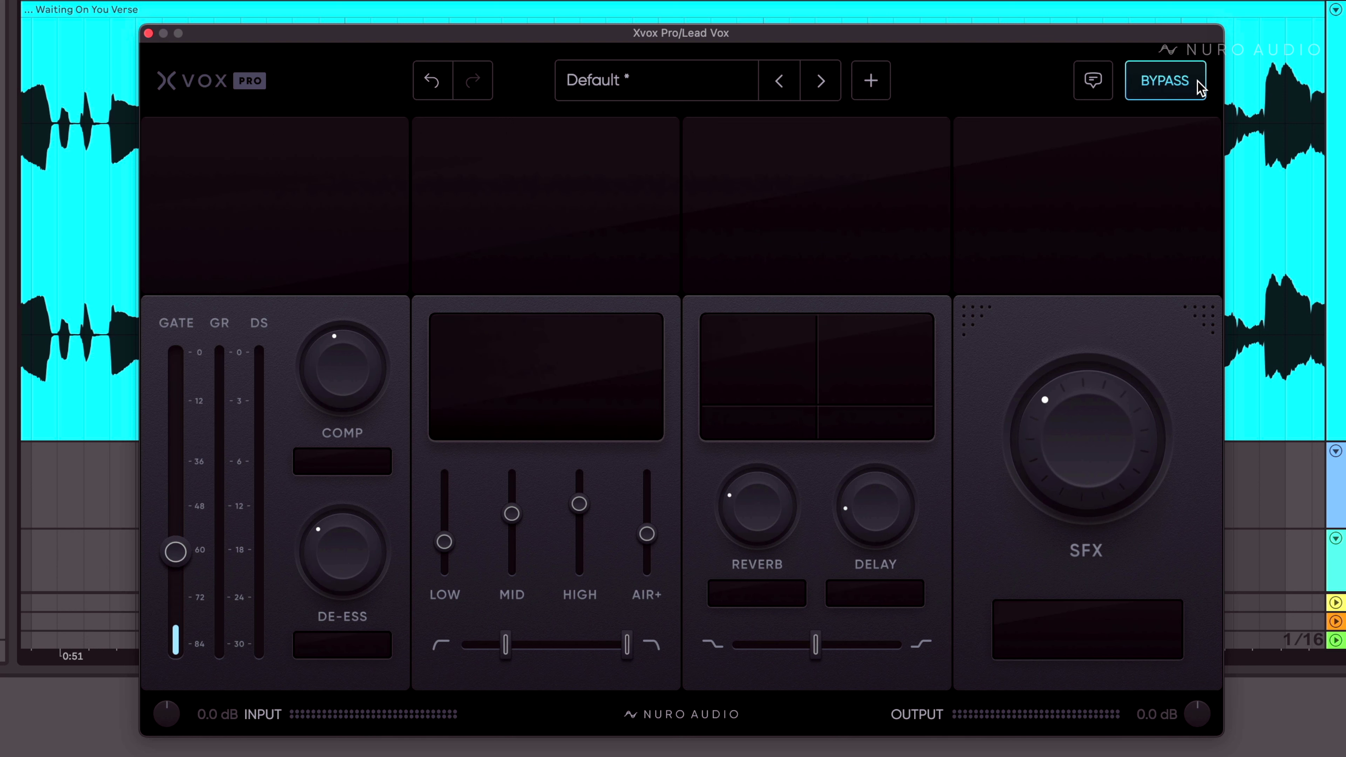
Re-enable Xvox Pro processing and boost a Tone EQ node to +93%.
{"action": "left_click", "coordinate": [1165, 81]}
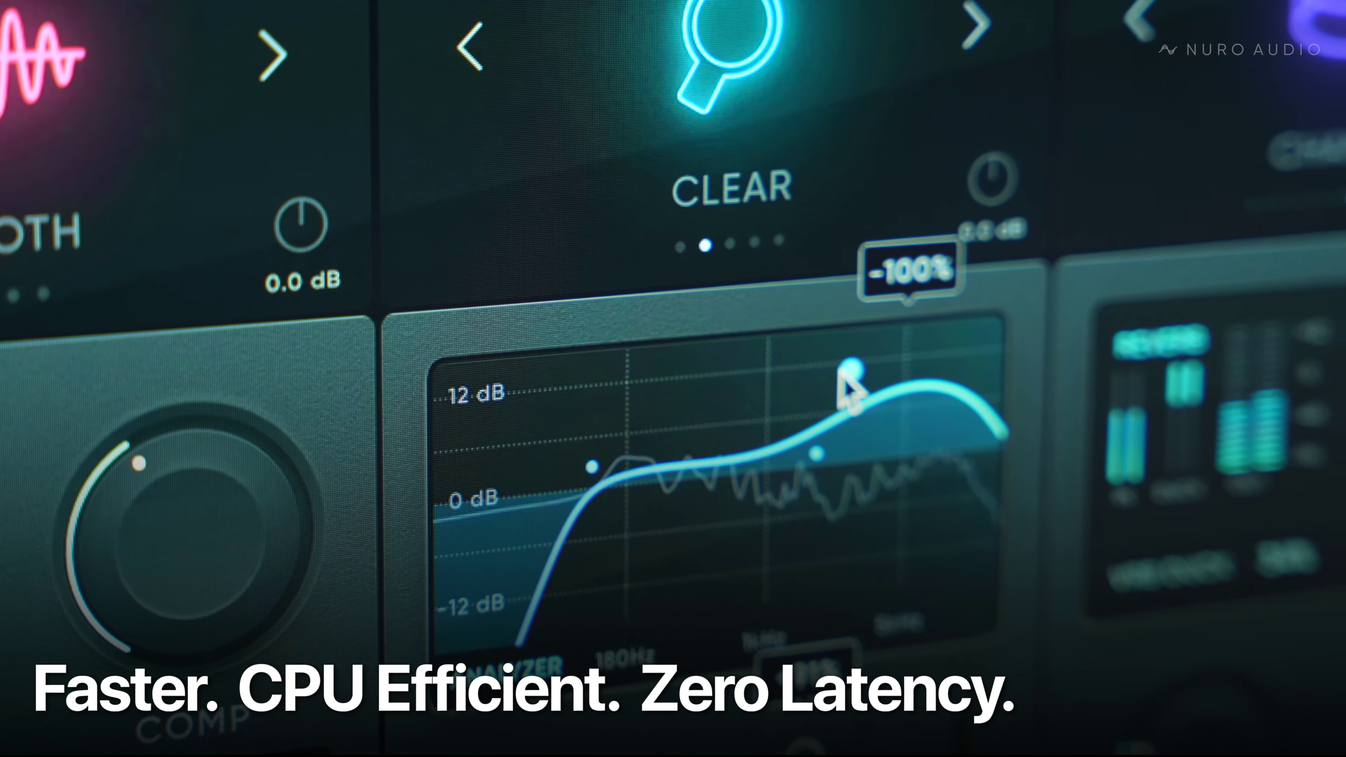
{"action": "left_click_drag", "start_coordinate": [851, 382], "coordinate": [923, 599]}
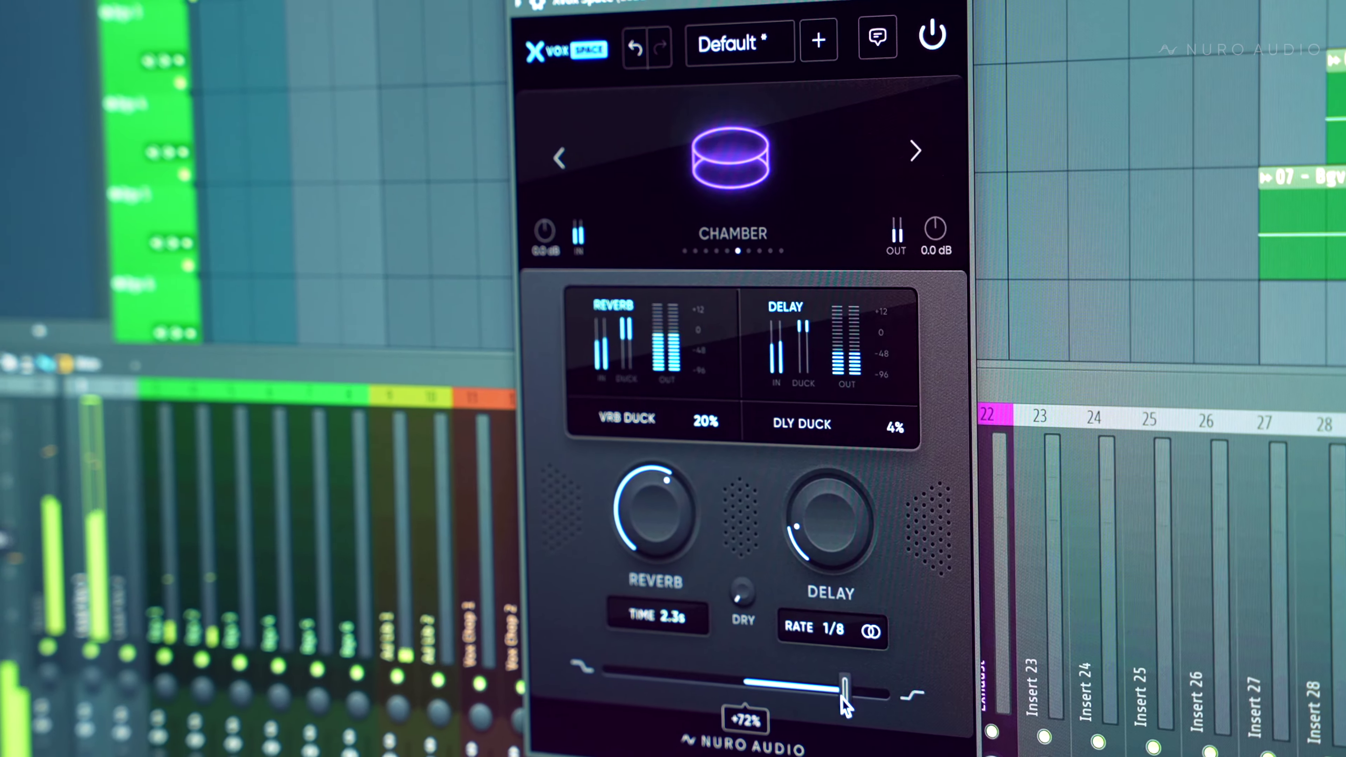
Set the Space tone to +48% and load the Modded preset.
{"action": "left_click_drag", "start_coordinate": [845, 695], "coordinate": [809, 692]}
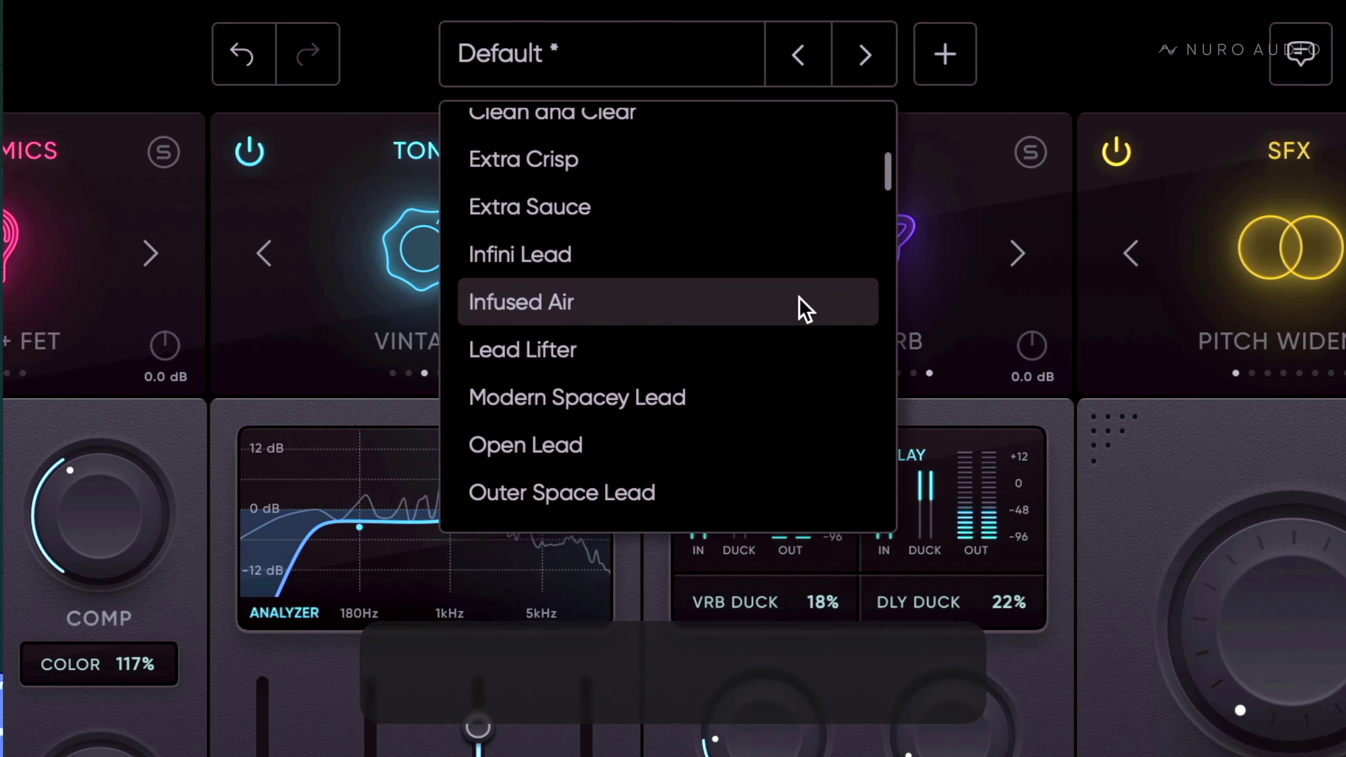
{"action": "scroll", "coordinate": [803, 307], "scroll_direction": "down", "scroll_amount": 3}
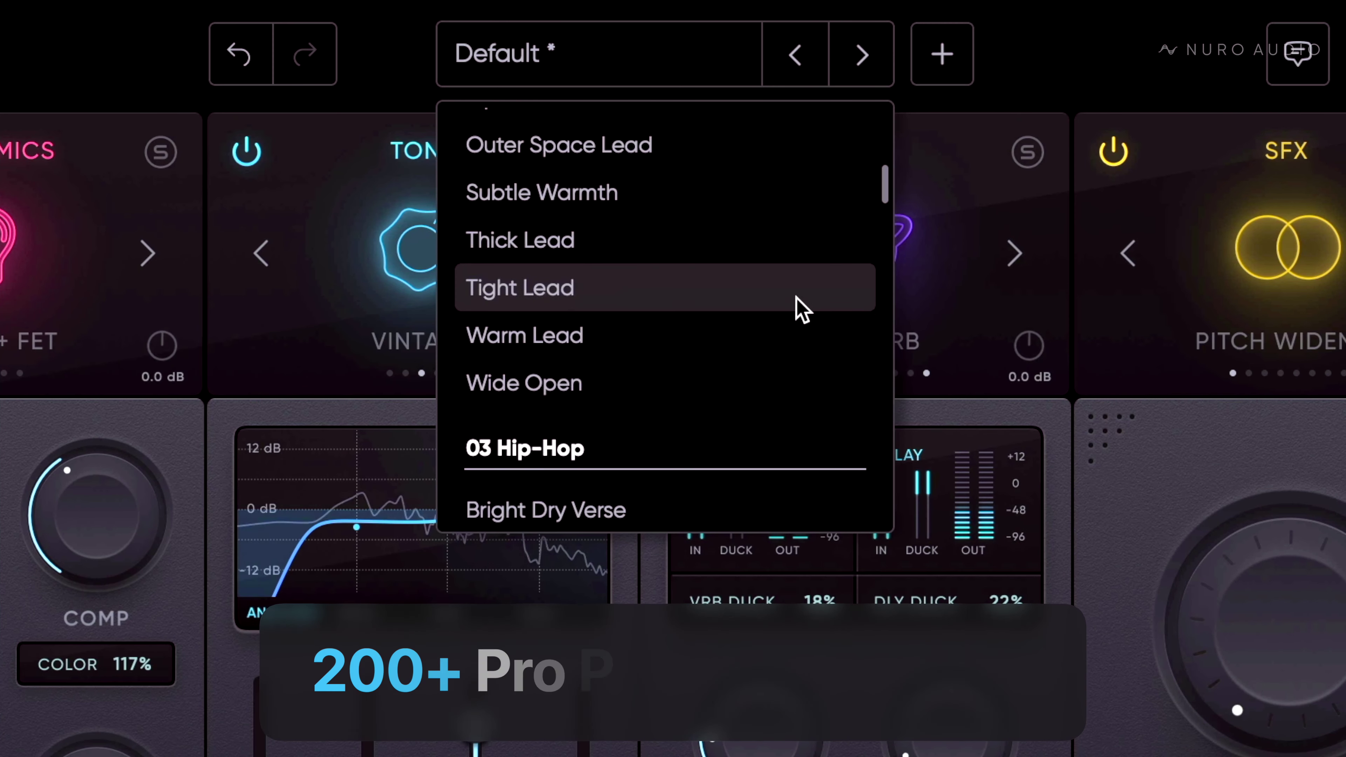
{"action": "scroll", "coordinate": [802, 306], "scroll_direction": "down", "scroll_amount": 10}
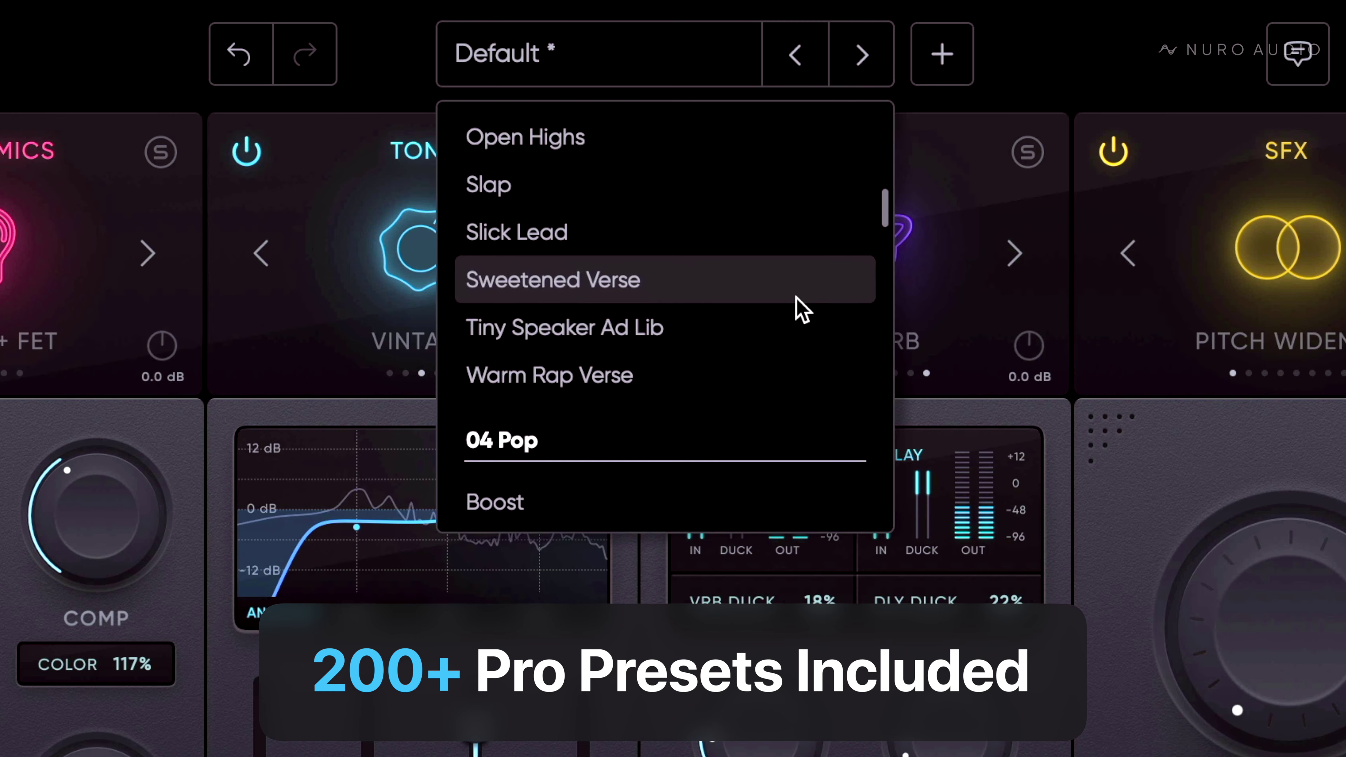
{"action": "scroll", "coordinate": [803, 306], "scroll_direction": "down", "scroll_amount": 5}
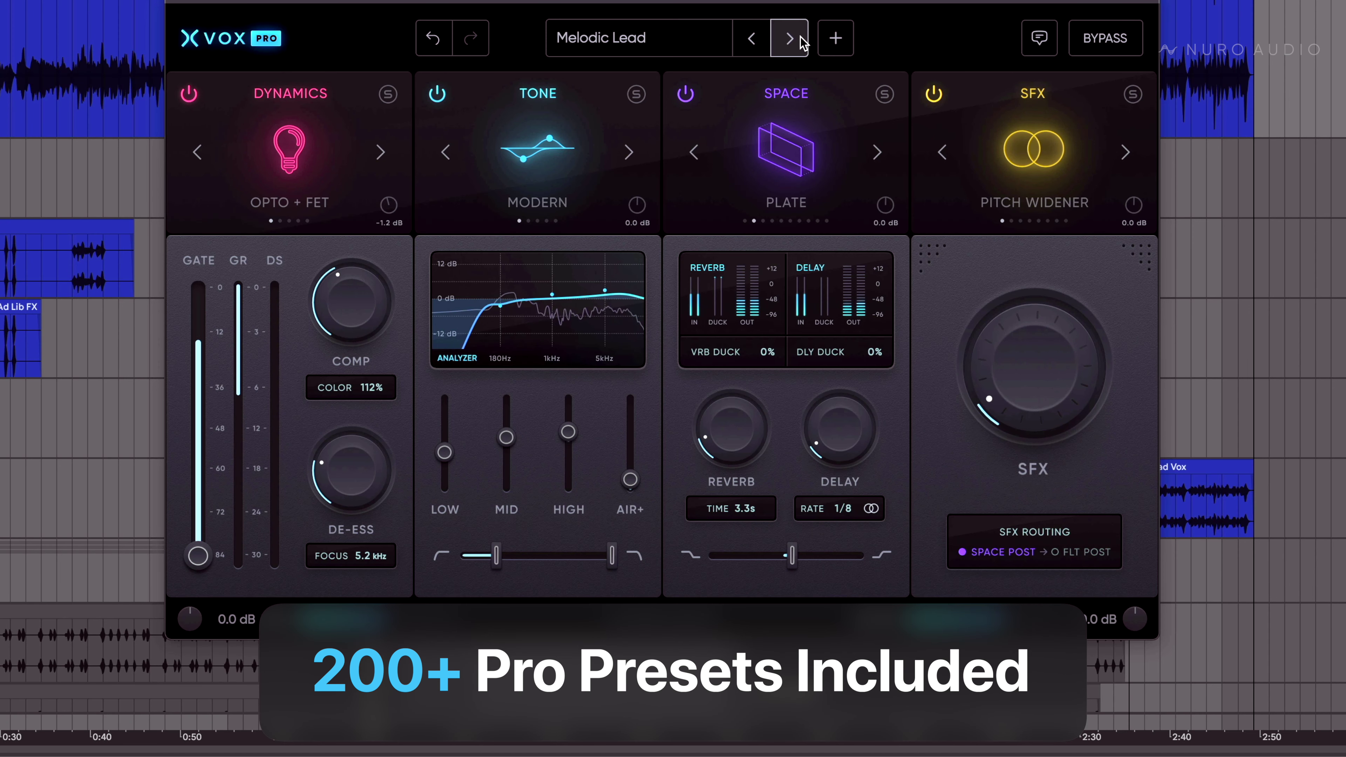
{"action": "left_click", "coordinate": [802, 41]}
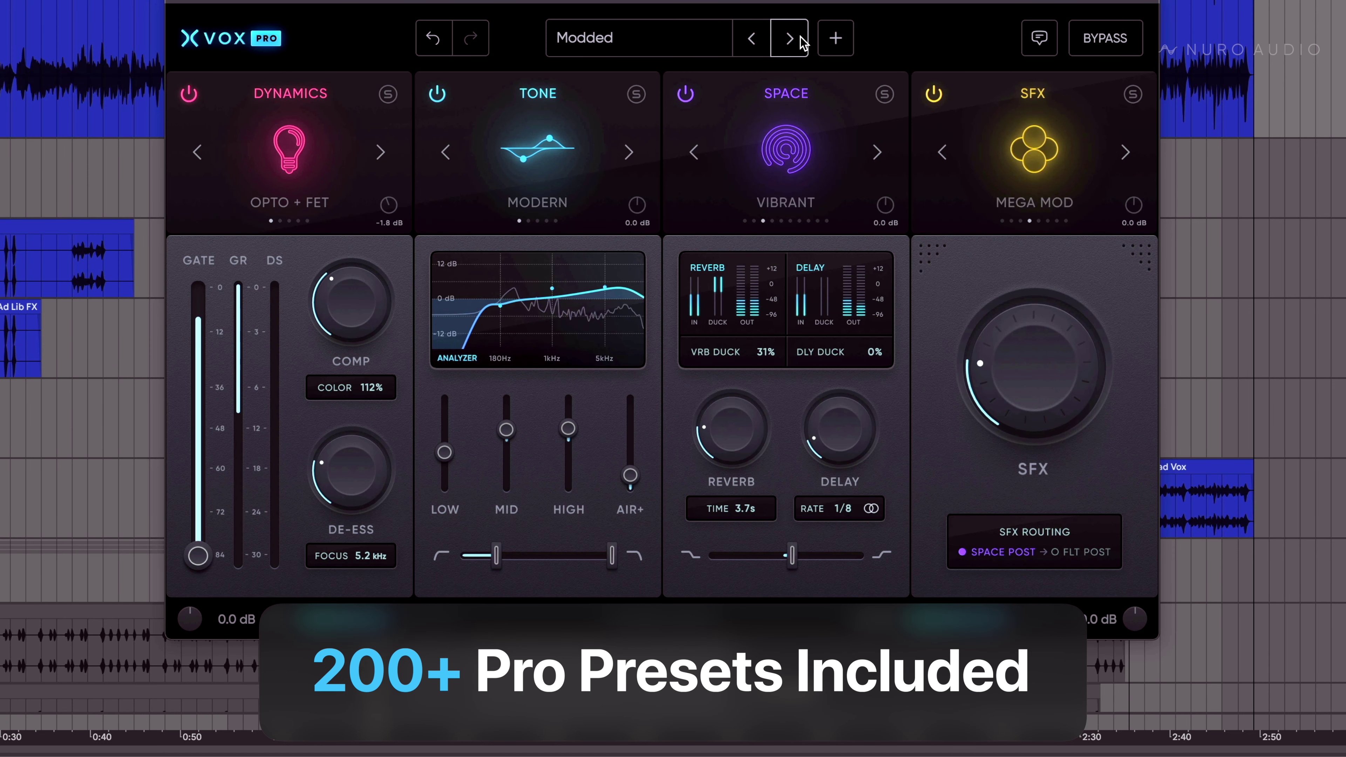
Step through presets up to Slap, then load the Tiny Speaker Ad Lib preset.
{"action": "left_click", "coordinate": [789, 39]}
{"action": "left_click", "coordinate": [790, 38]}
{"action": "left_click", "coordinate": [789, 38]}
{"action": "left_click", "coordinate": [789, 38]}
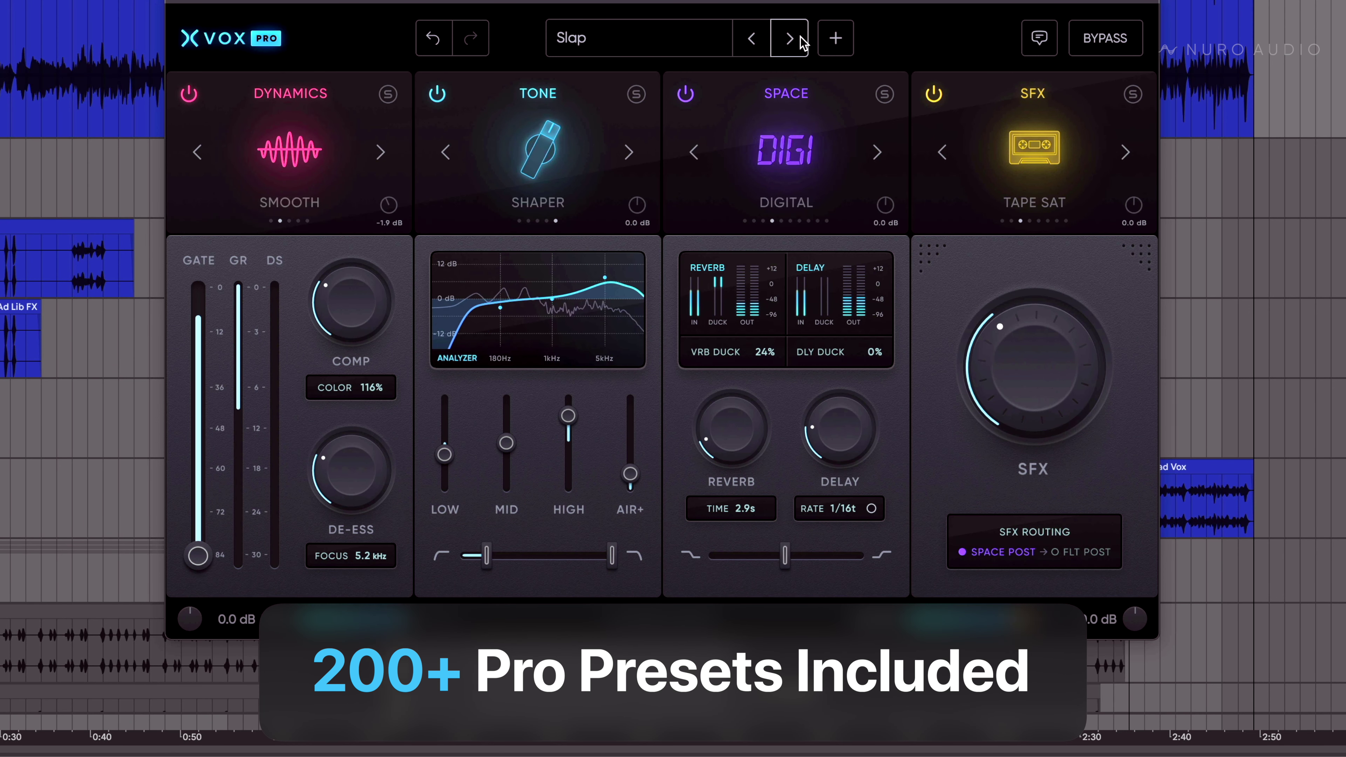
{"action": "left_click", "coordinate": [802, 40]}
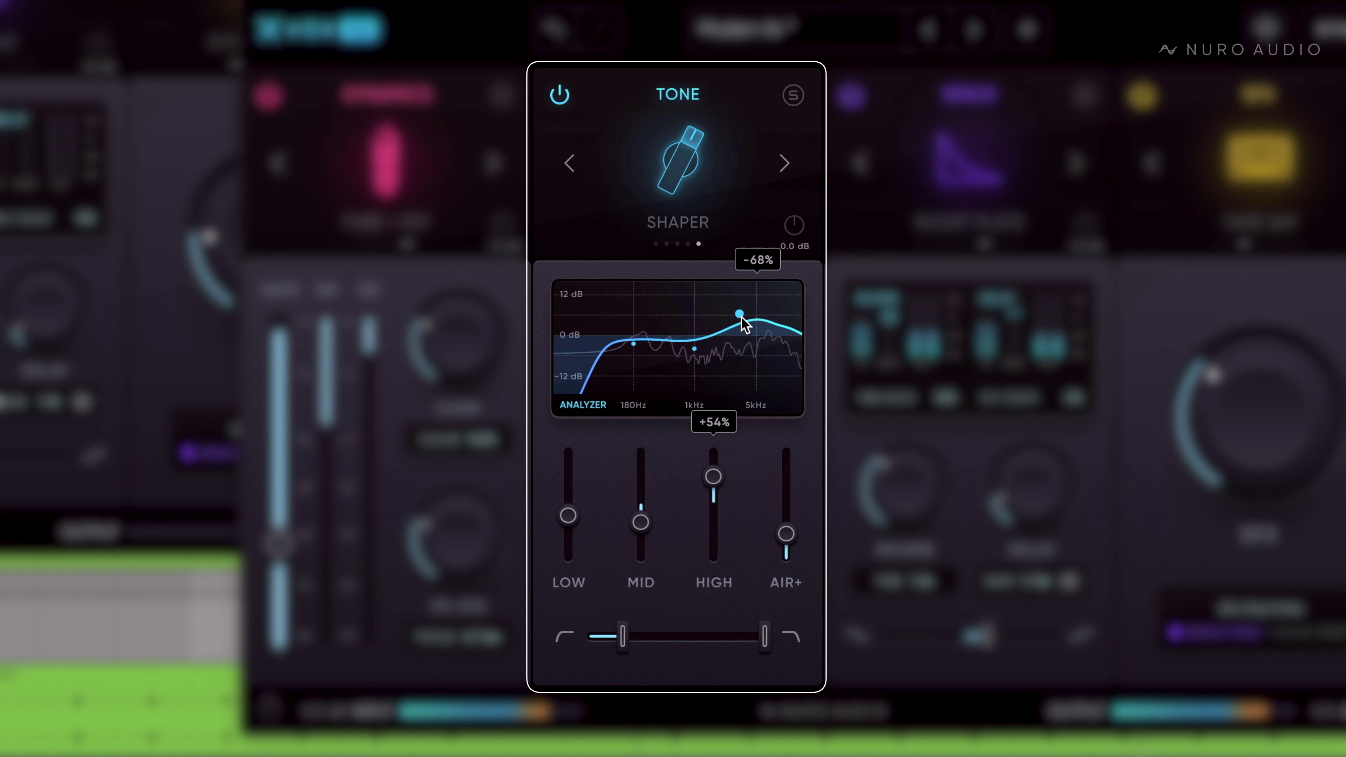
Boost the Tone EQ high band and raise VRB DUCK to 25%.
{"action": "left_click_drag", "start_coordinate": [737, 315], "coordinate": [769, 312]}
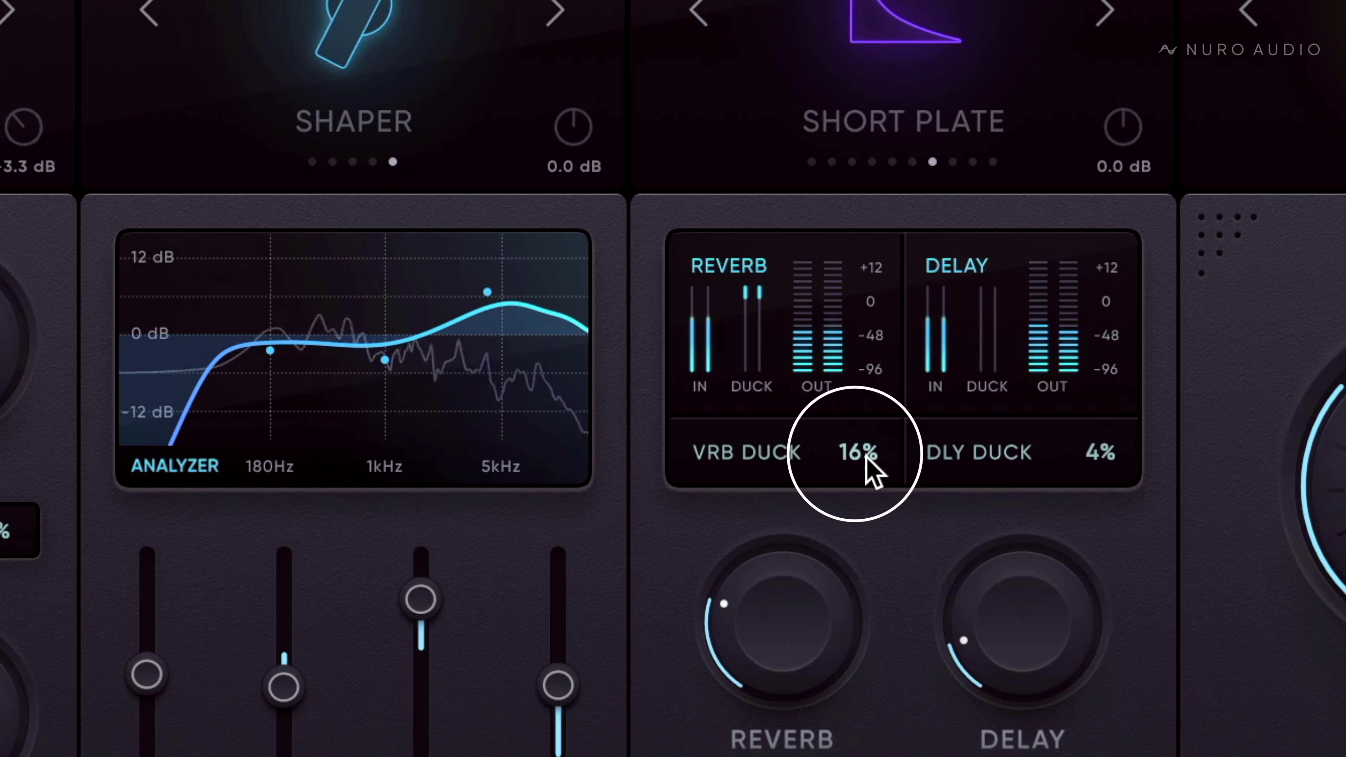
{"action": "left_click_drag", "start_coordinate": [952, 409], "coordinate": [958, 371]}
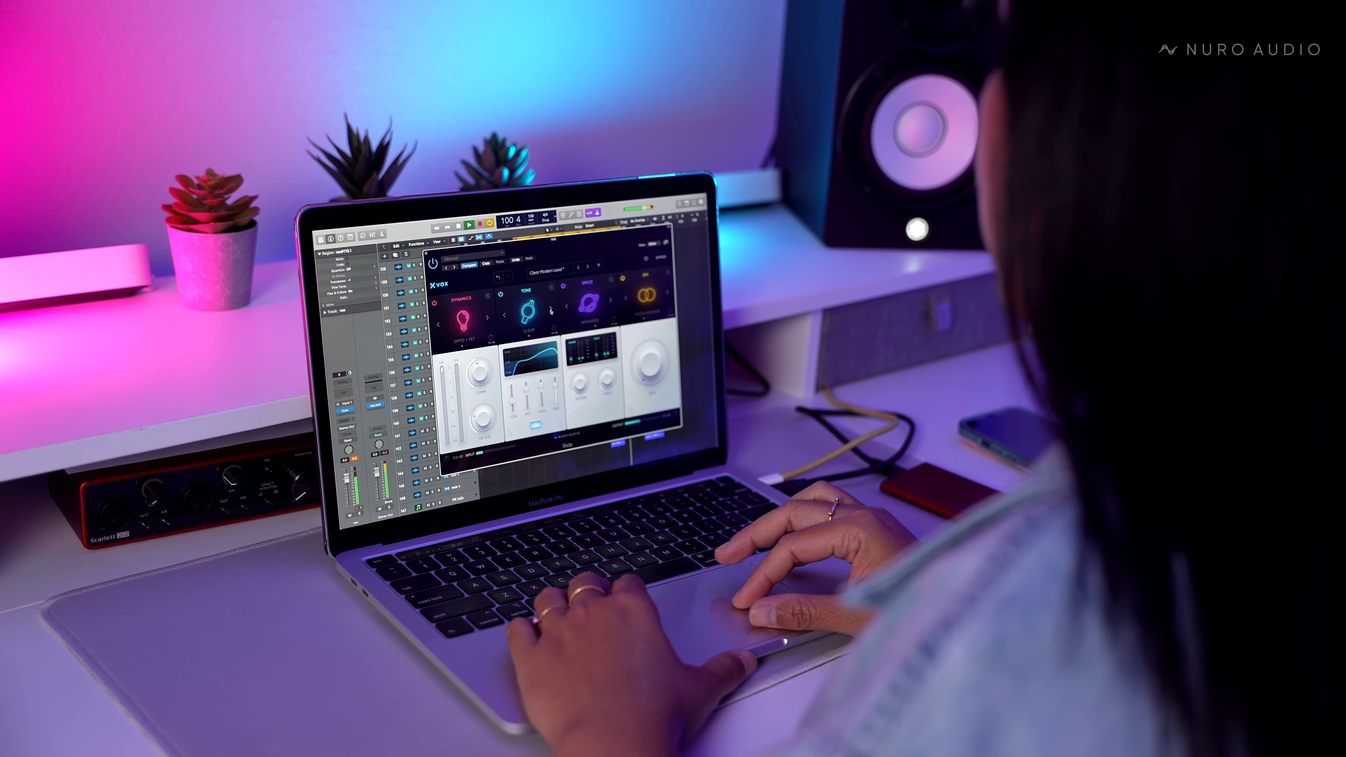
Switch the tone module to Vintage then Shaper, lower AIR+, and browse the preset list.
{"action": "left_click", "coordinate": [550, 310]}
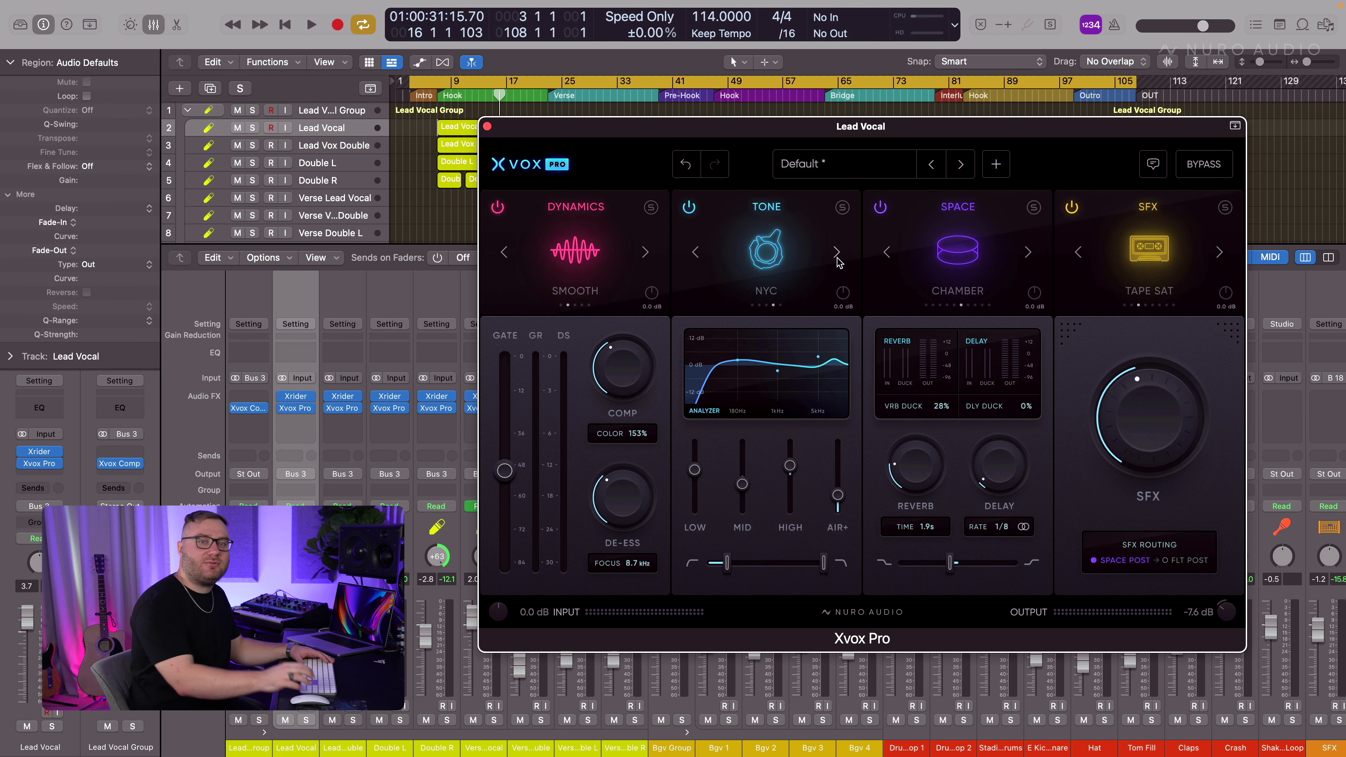
{"action": "left_click", "coordinate": [837, 255]}
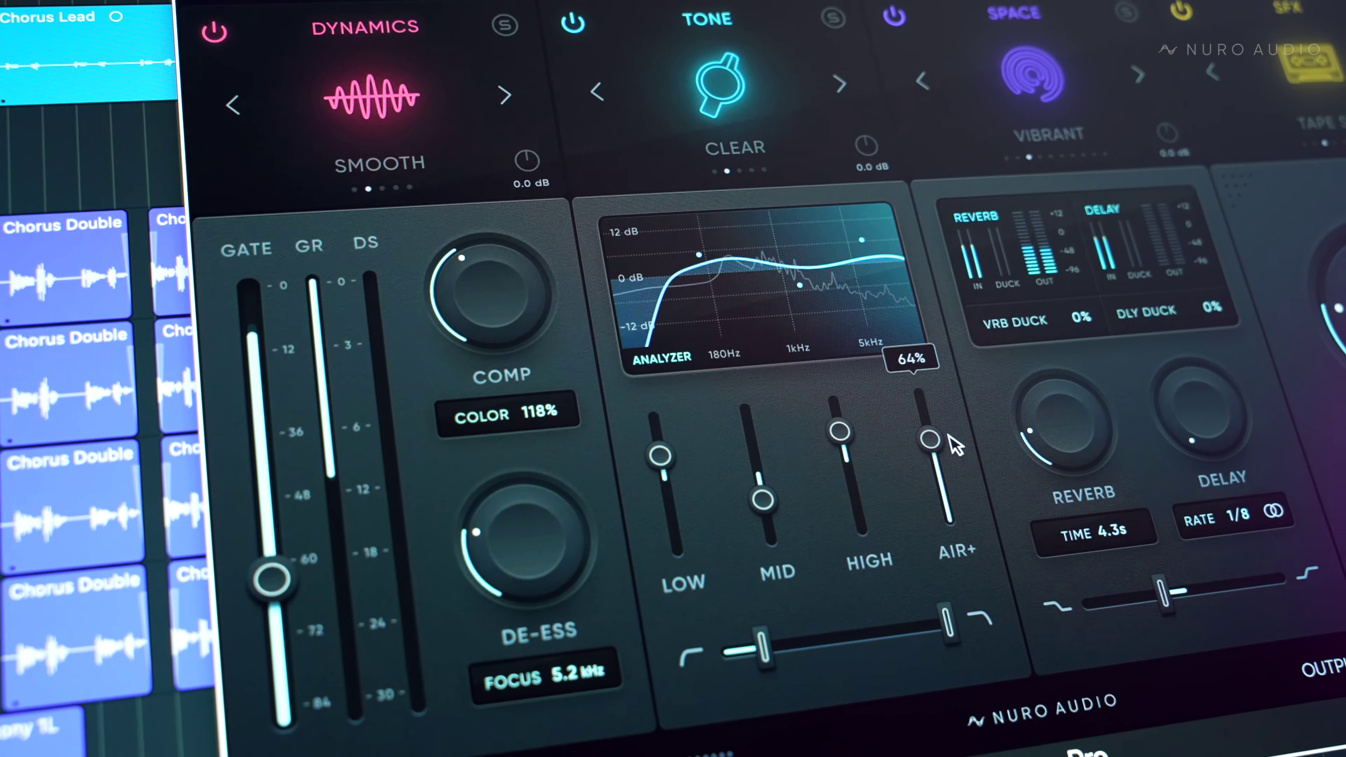
{"action": "left_click_drag", "start_coordinate": [954, 444], "coordinate": [952, 495]}
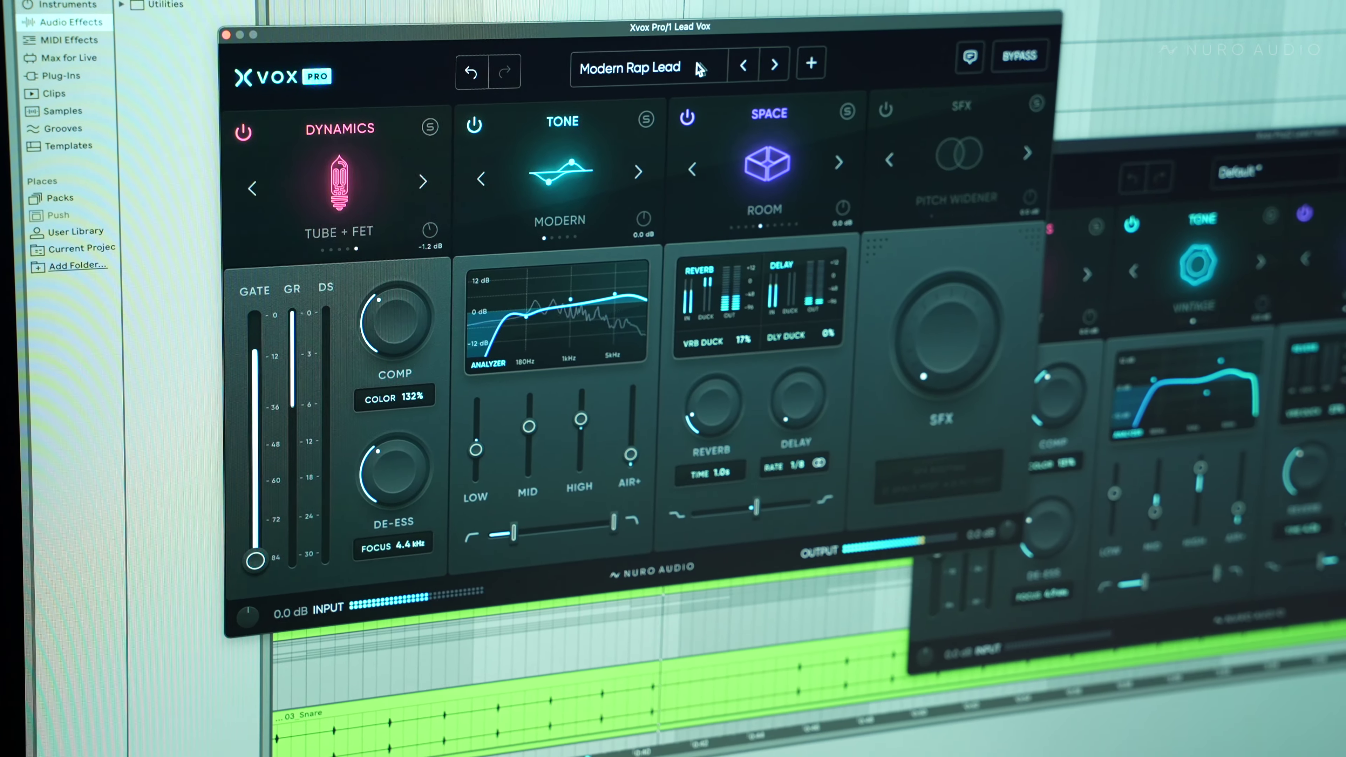
{"action": "left_click", "coordinate": [700, 69]}
{"action": "scroll", "coordinate": [705, 185], "scroll_direction": "down", "scroll_amount": 3}
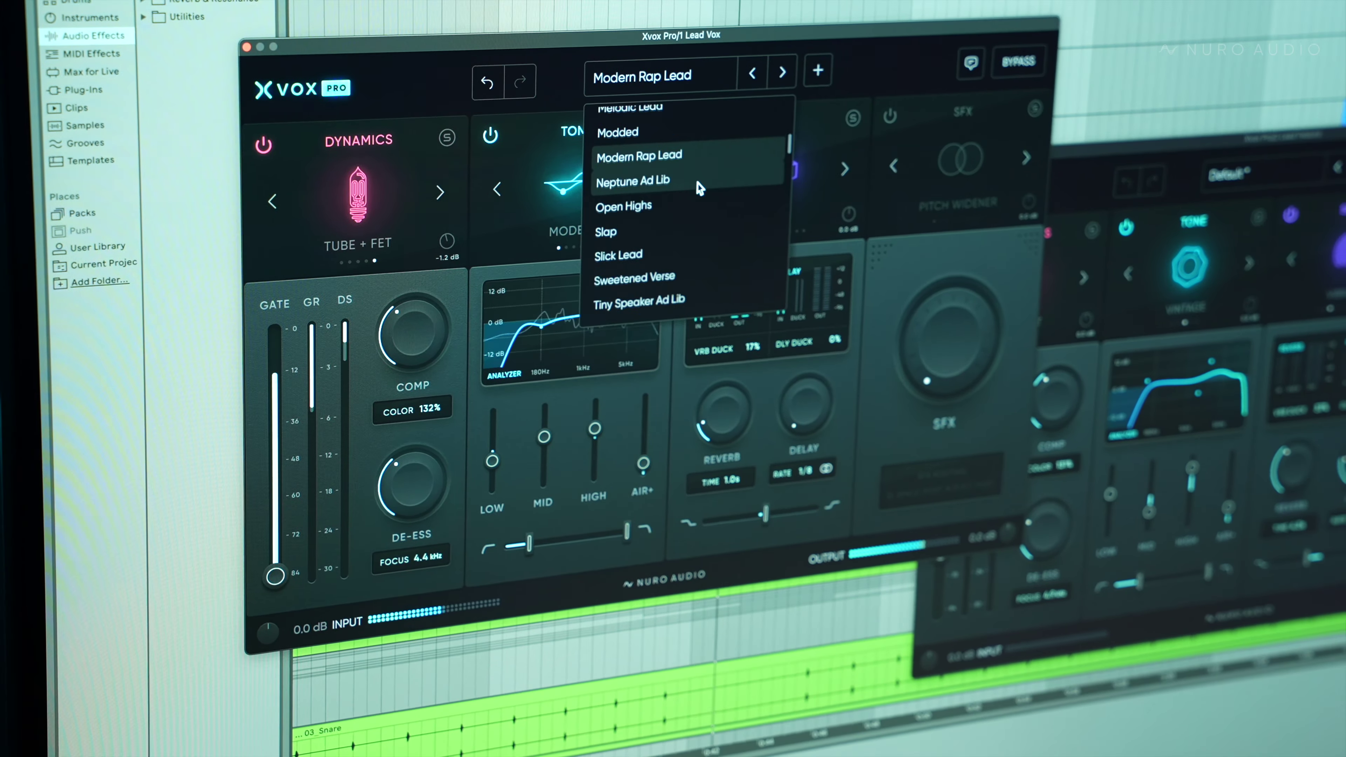